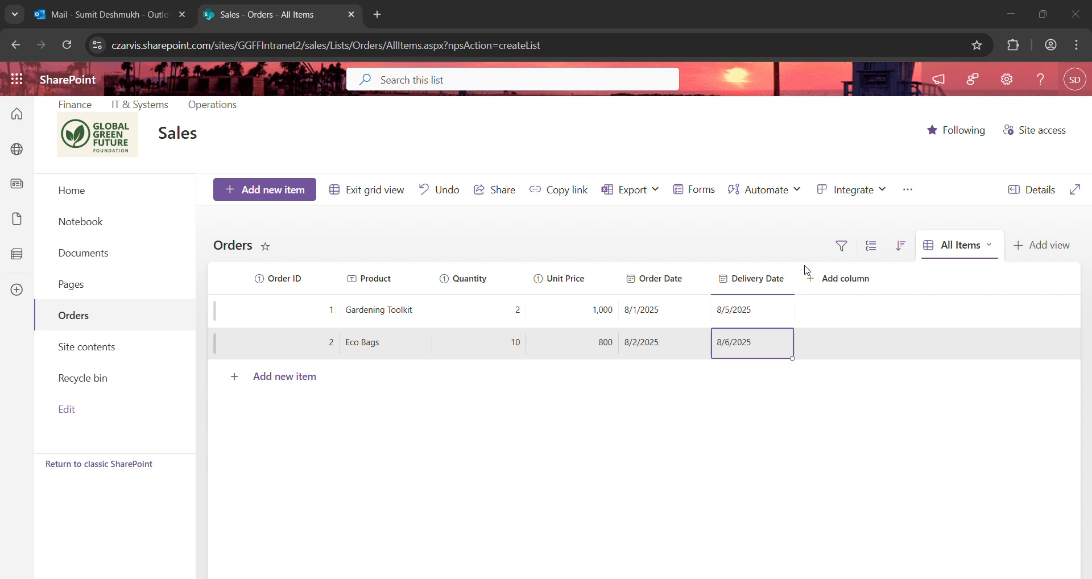
Start a new column in the Orders list from the full set of column types.
{"action": "left_click", "coordinate": [832, 285]}
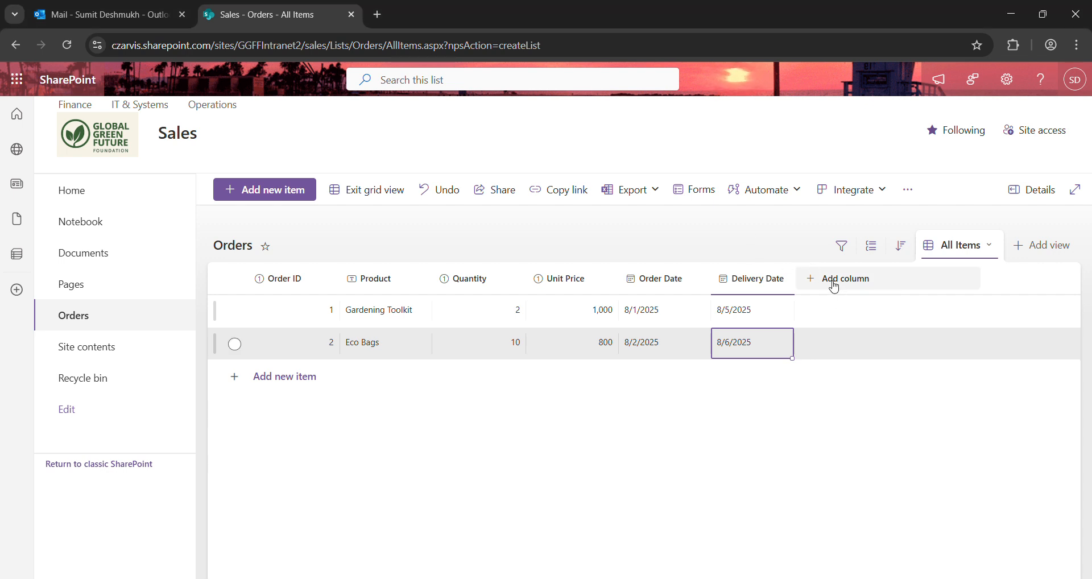
{"action": "left_click", "coordinate": [833, 285]}
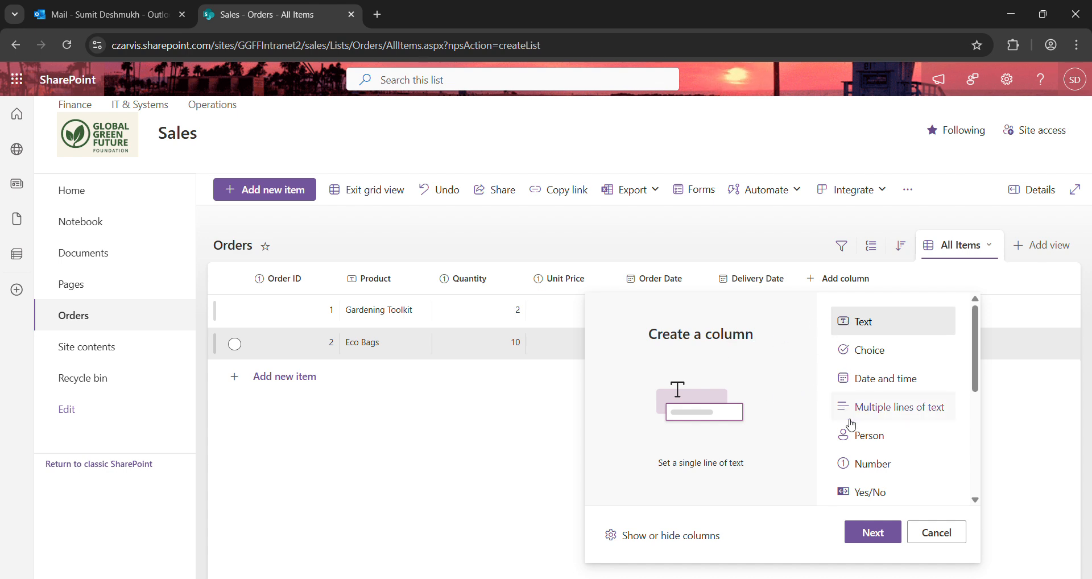
{"action": "scroll", "coordinate": [858, 438], "scroll_direction": "down", "scroll_amount": 5}
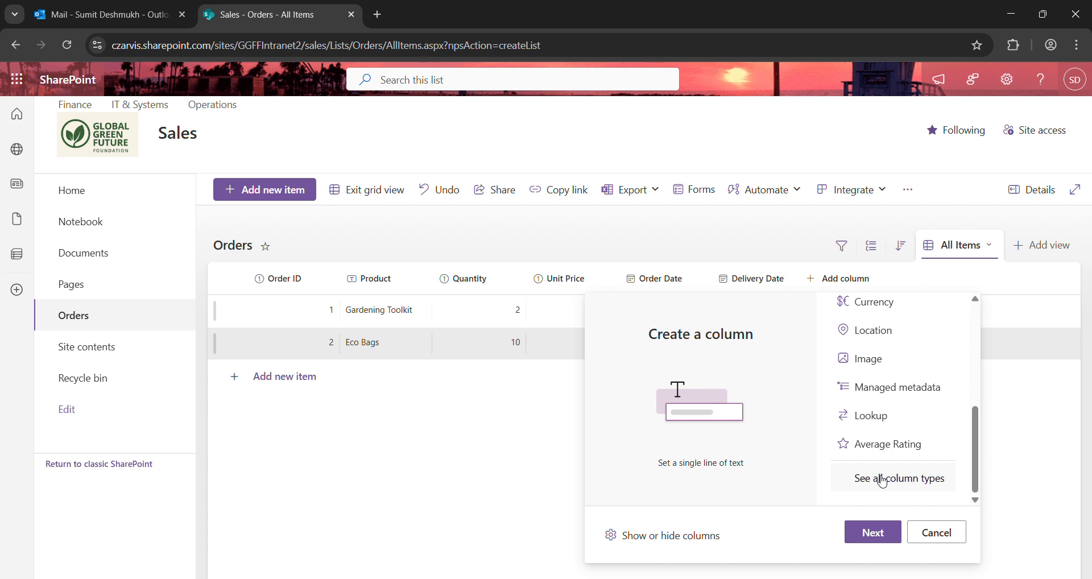
{"action": "left_click", "coordinate": [882, 480]}
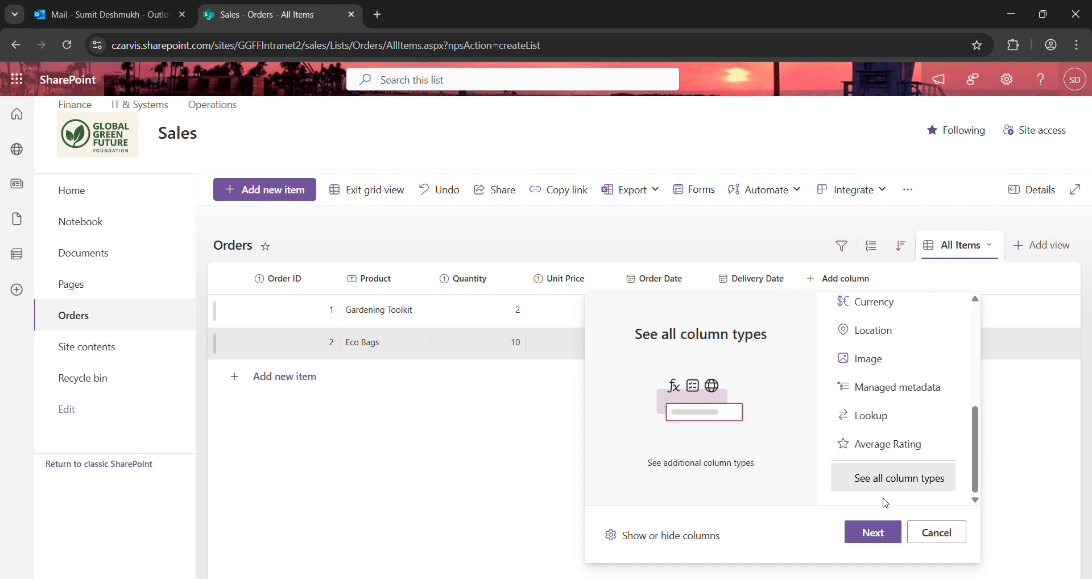
{"action": "left_click", "coordinate": [867, 540]}
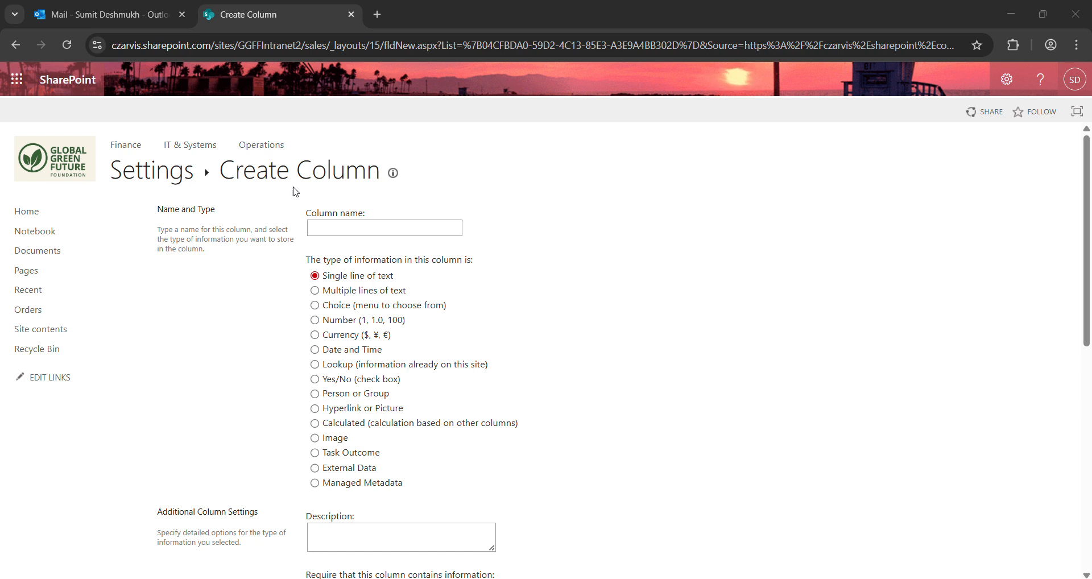
Name the new column "Total Price" and set its type to Calculated (calculation based on other columns).
{"action": "left_click", "coordinate": [339, 230]}
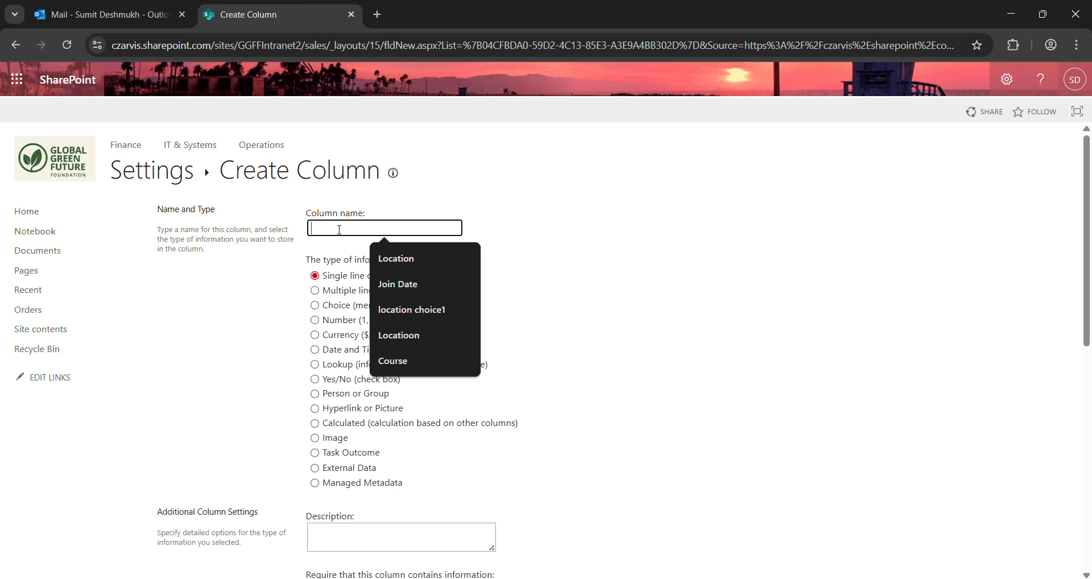
{"action": "left_click", "coordinate": [468, 25]}
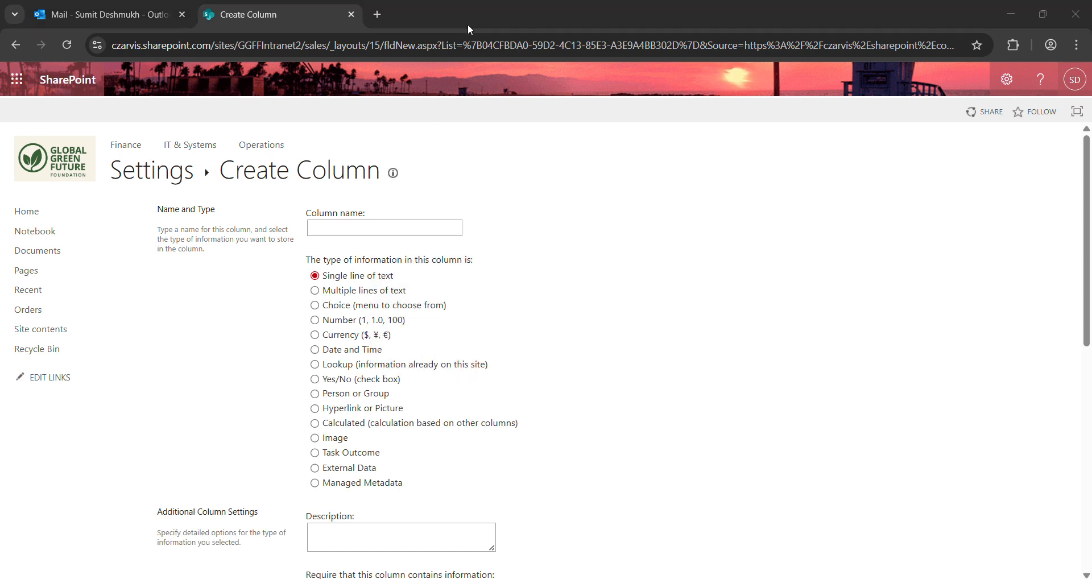
{"action": "left_click", "coordinate": [328, 228]}
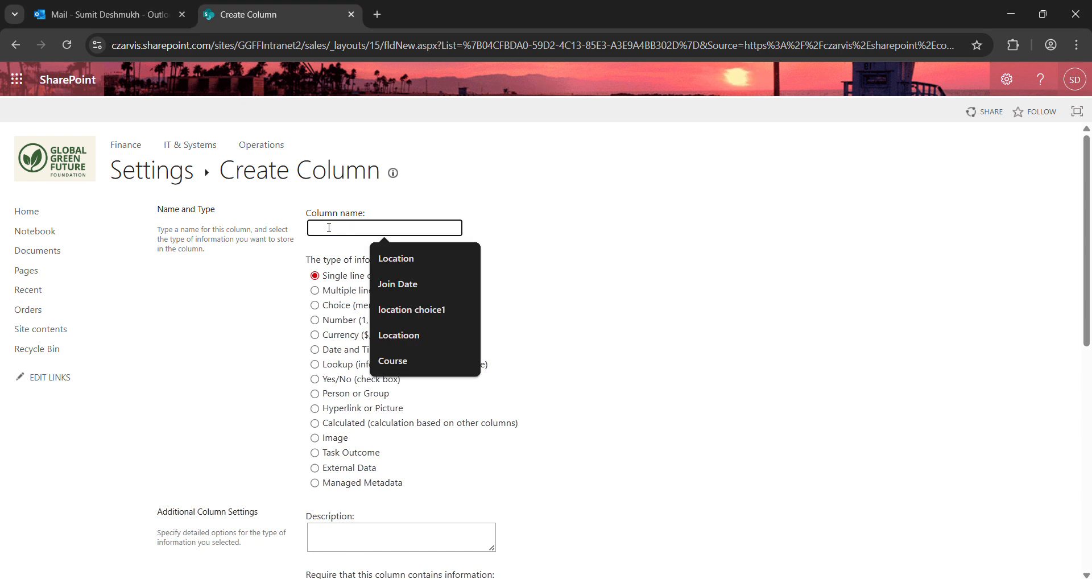
{"action": "type", "text": "Total"}
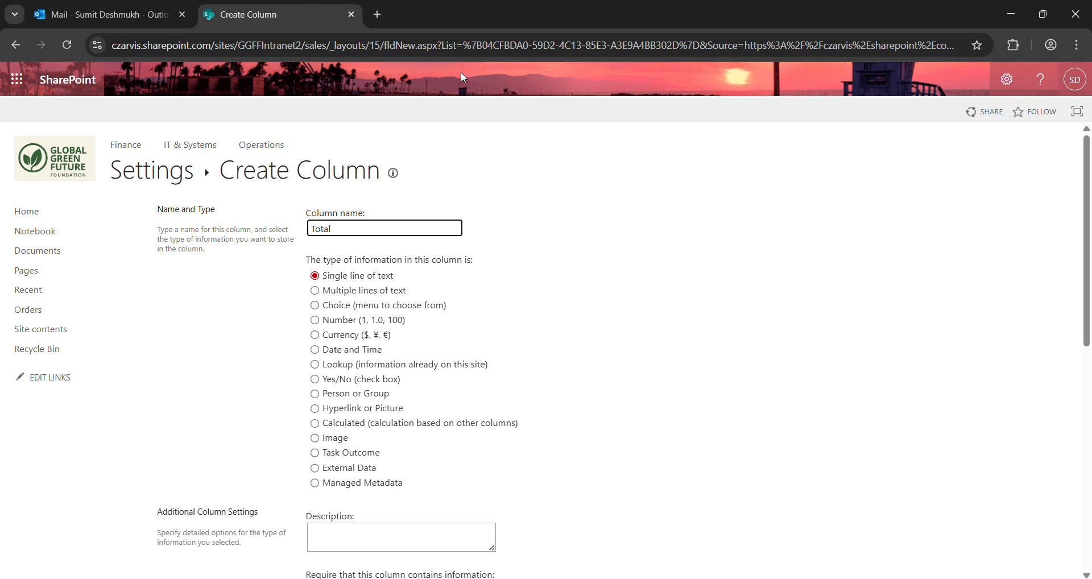
{"action": "type", "text": " Price"}
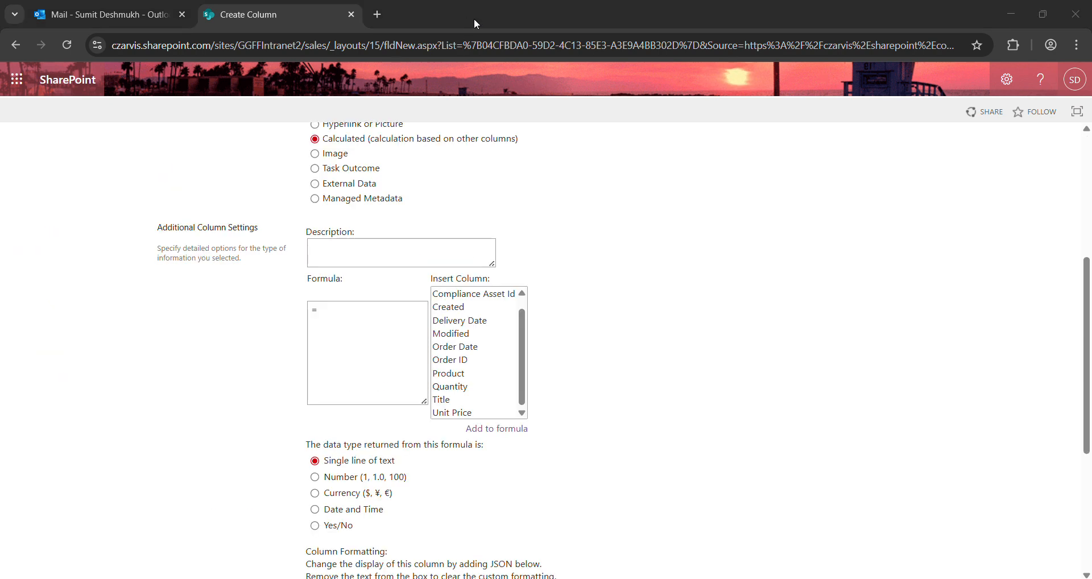
{"action": "scroll", "coordinate": [439, 169], "scroll_direction": "up", "scroll_amount": 5}
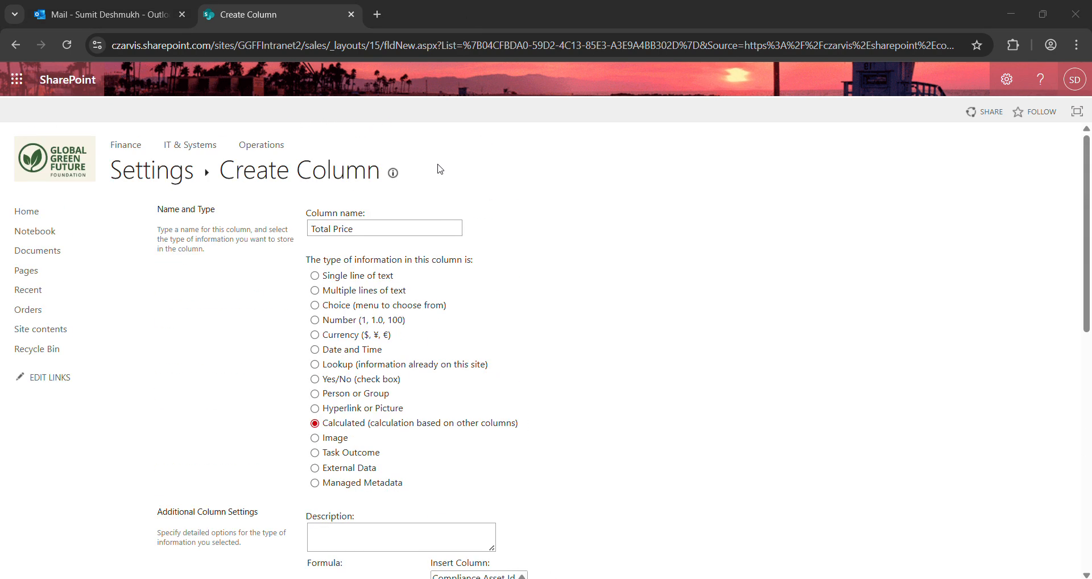
Insert the Quantity column as the first reference in the Total Price formula.
{"action": "scroll", "coordinate": [439, 169], "scroll_direction": "down", "scroll_amount": 1}
{"action": "scroll", "coordinate": [390, 254], "scroll_direction": "down", "scroll_amount": 1}
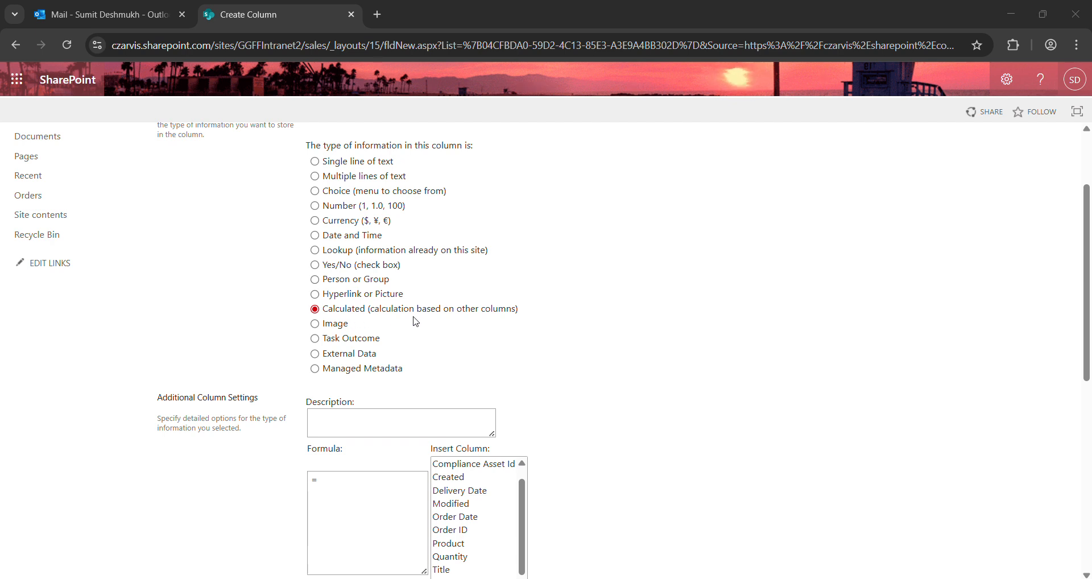
{"action": "scroll", "coordinate": [418, 322], "scroll_direction": "down", "scroll_amount": 1}
{"action": "scroll", "coordinate": [418, 322], "scroll_direction": "down", "scroll_amount": 1}
{"action": "scroll", "coordinate": [418, 322], "scroll_direction": "down", "scroll_amount": 1}
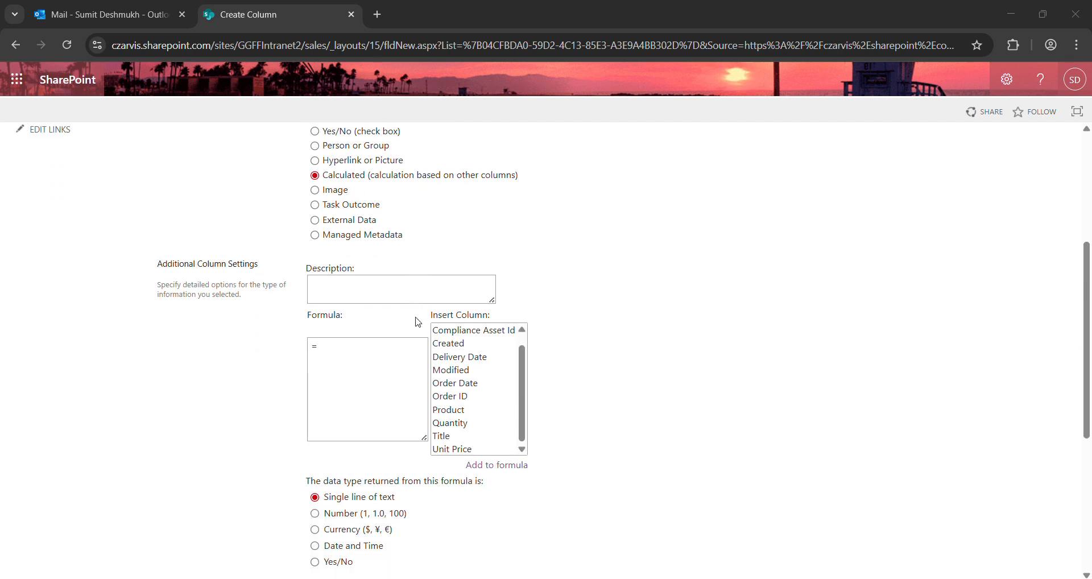
{"action": "left_click", "coordinate": [339, 349]}
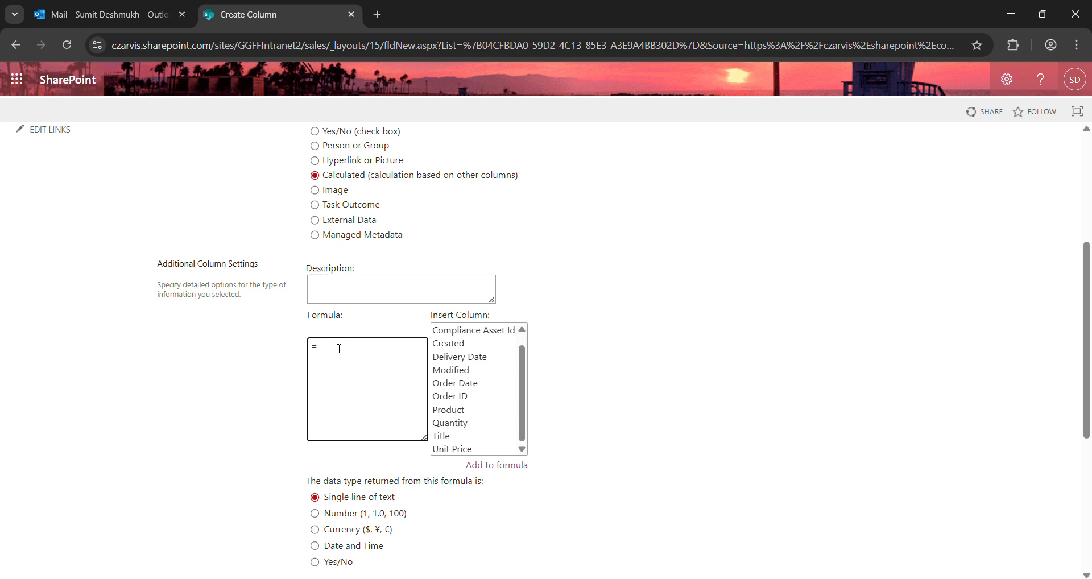
{"action": "left_click", "coordinate": [463, 26]}
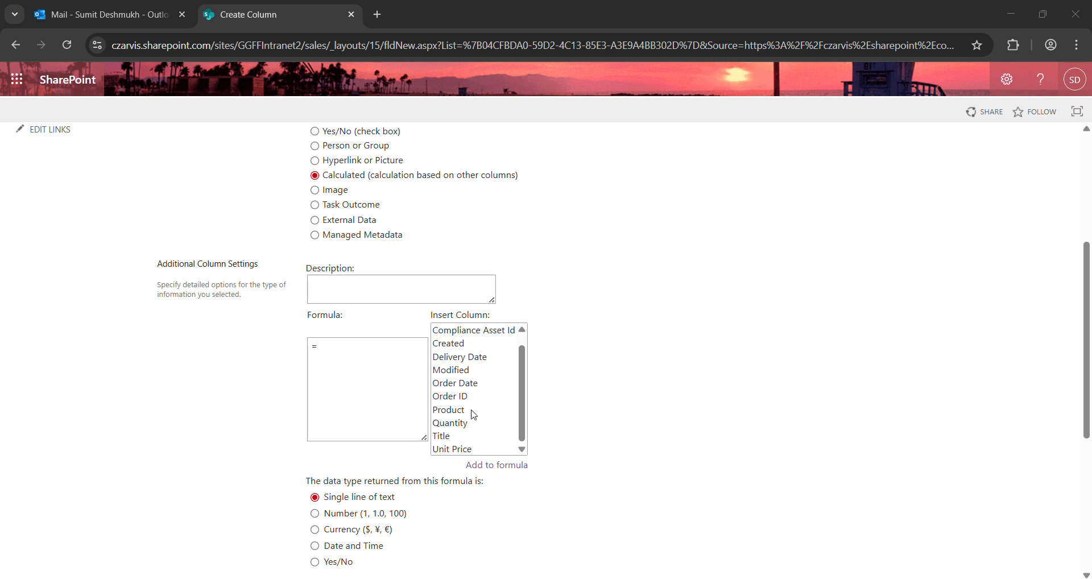
{"action": "left_click", "coordinate": [447, 426]}
{"action": "left_click", "coordinate": [448, 424]}
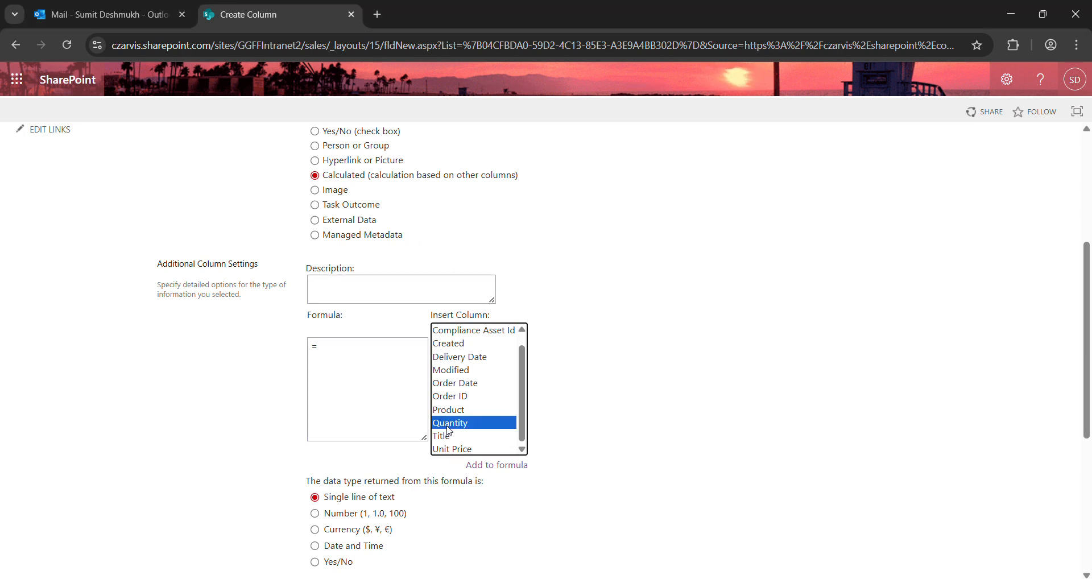
{"action": "double_click", "coordinate": [447, 427]}
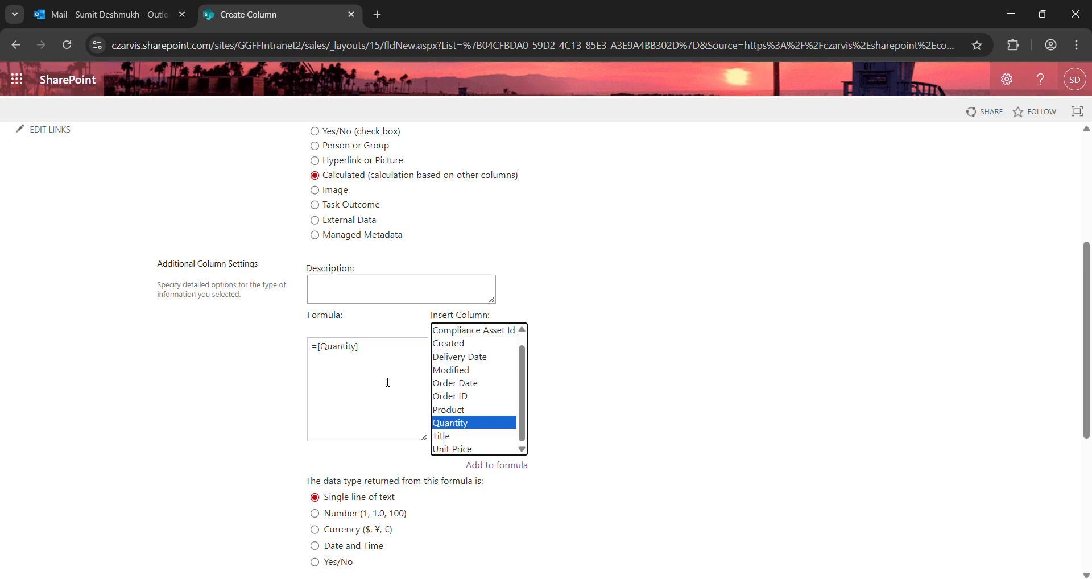
Multiply by the Unit Price column to complete the formula =[Quantity]*[Unit Price].
{"action": "left_click", "coordinate": [362, 346]}
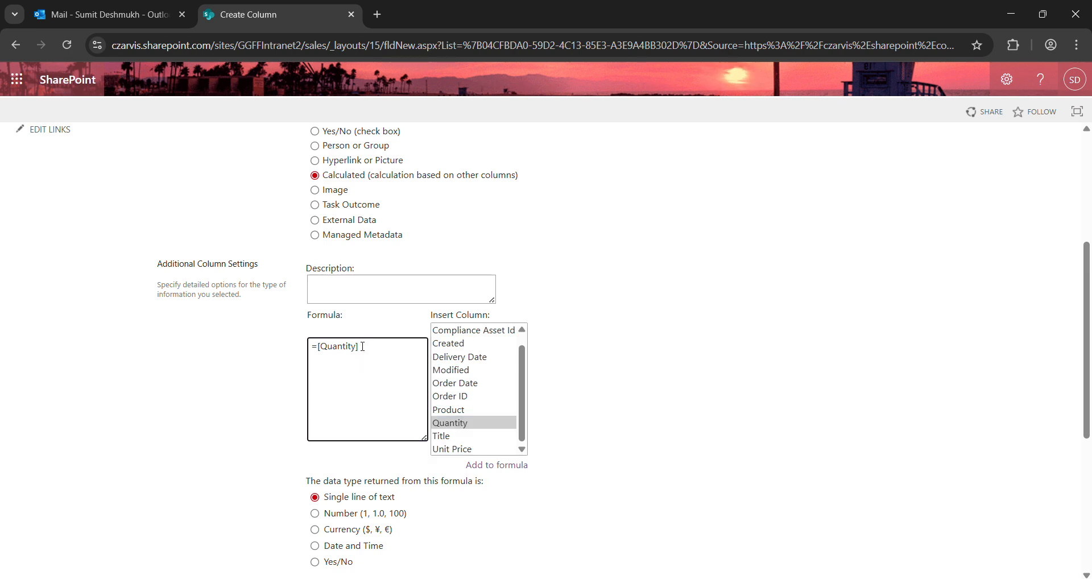
{"action": "left_click", "coordinate": [461, 449]}
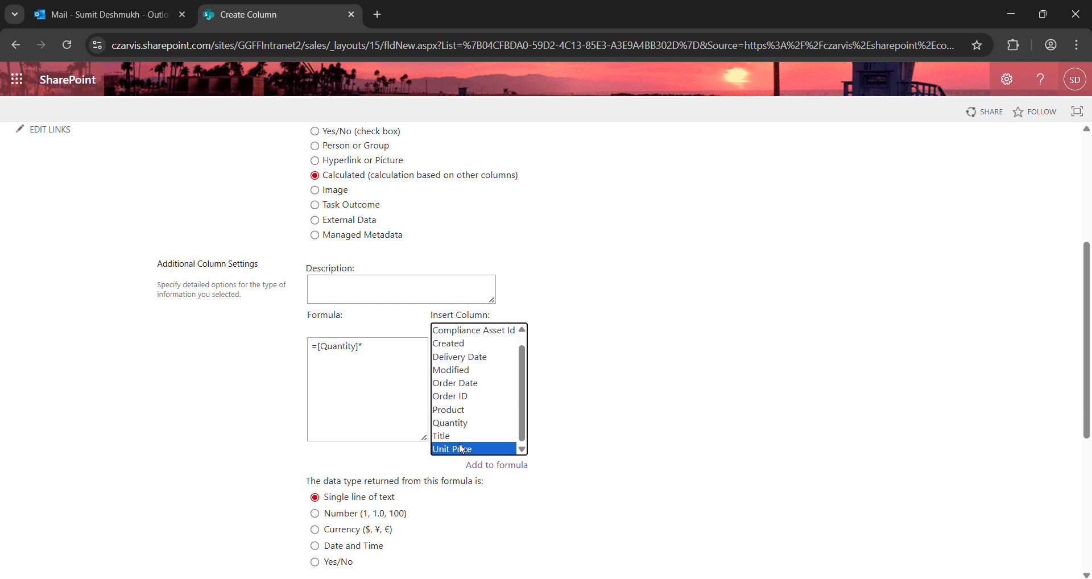
{"action": "double_click", "coordinate": [461, 448]}
{"action": "left_click", "coordinate": [341, 411]}
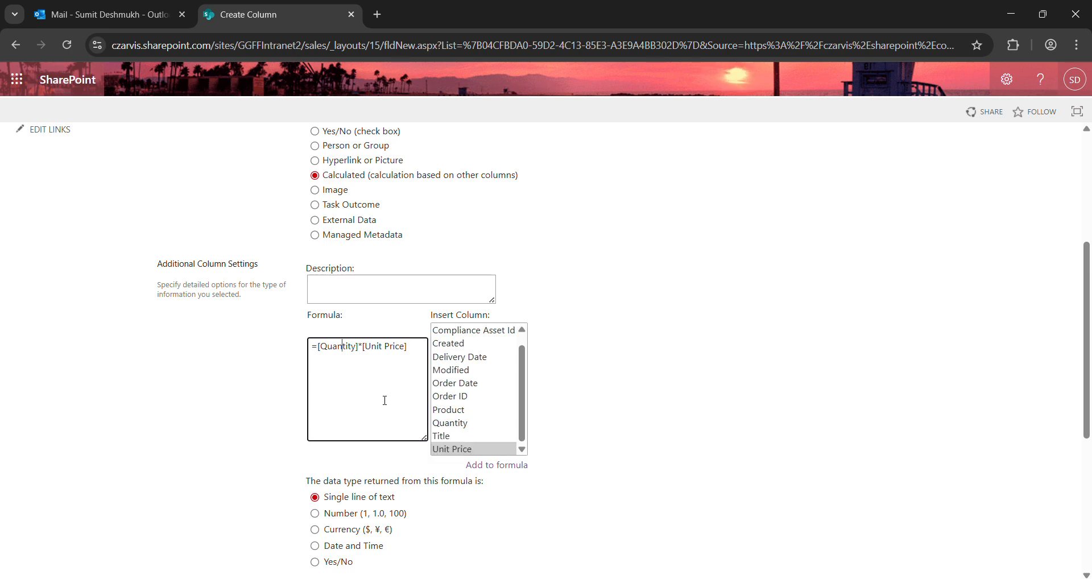
Set the formula's returned data type to Number, create the Total Price column and reload the Orders list.
{"action": "scroll", "coordinate": [384, 400], "scroll_direction": "down", "scroll_amount": 1}
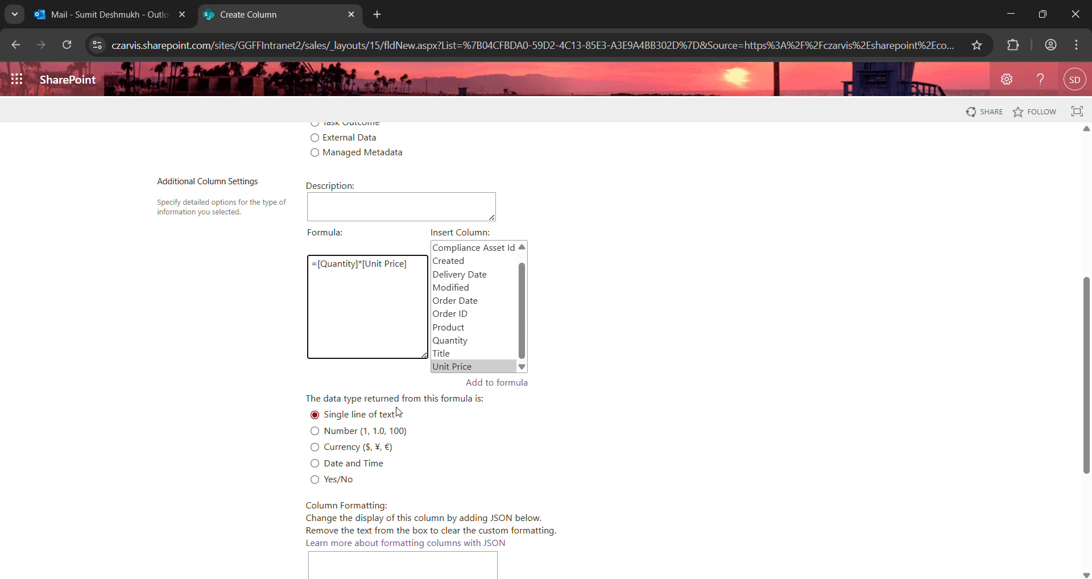
{"action": "left_click", "coordinate": [325, 435]}
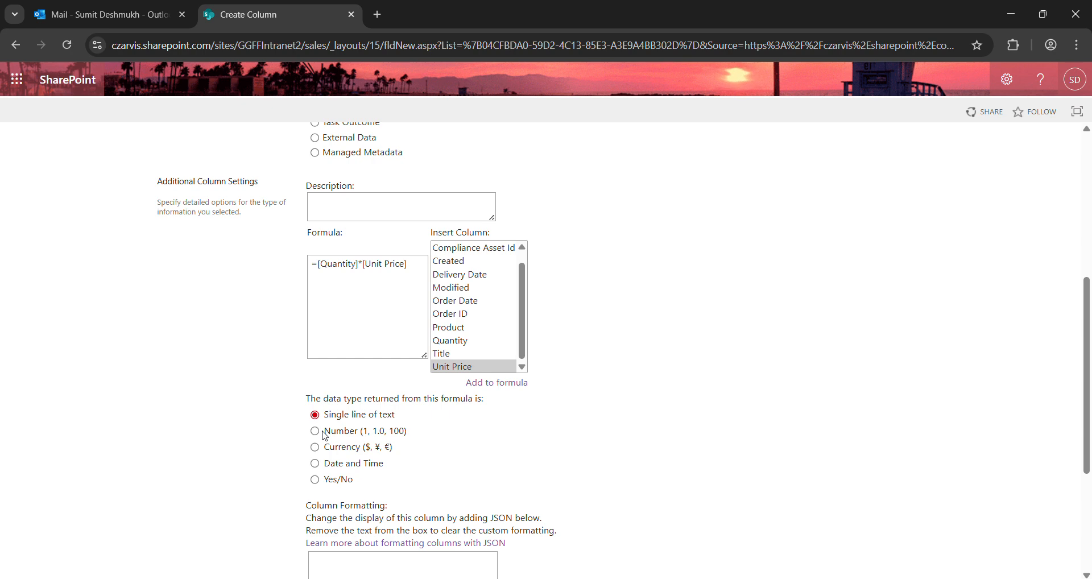
{"action": "left_click", "coordinate": [315, 432]}
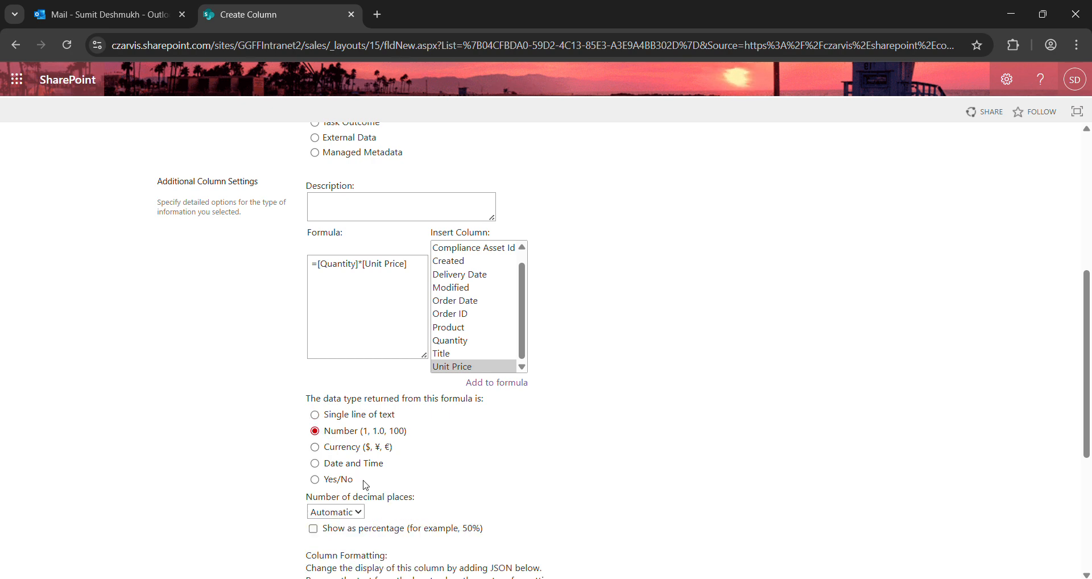
{"action": "scroll", "coordinate": [364, 480], "scroll_direction": "down", "scroll_amount": 4}
{"action": "scroll", "coordinate": [364, 481], "scroll_direction": "down", "scroll_amount": 1}
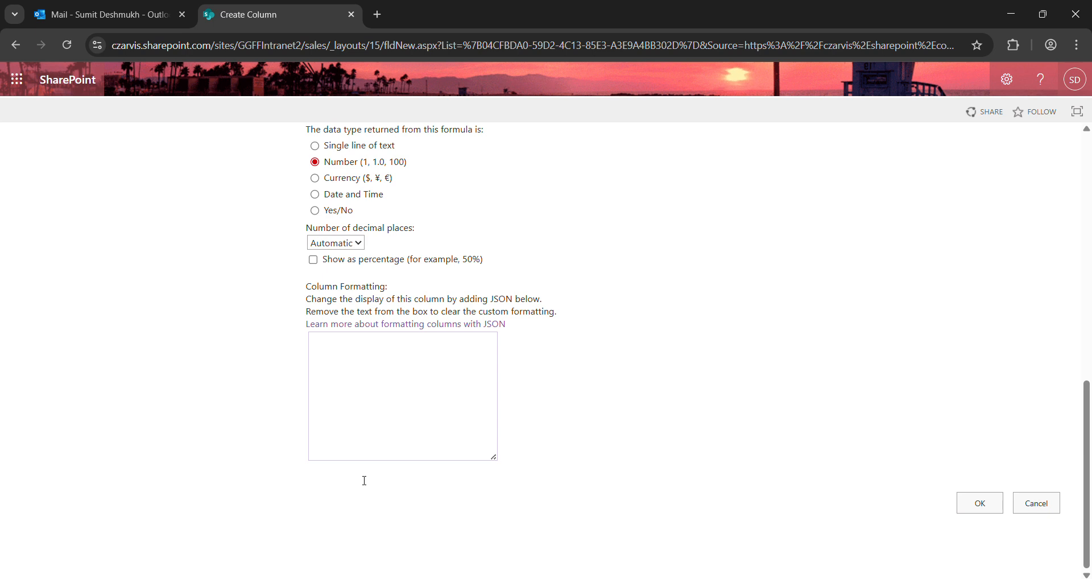
{"action": "left_click", "coordinate": [980, 504]}
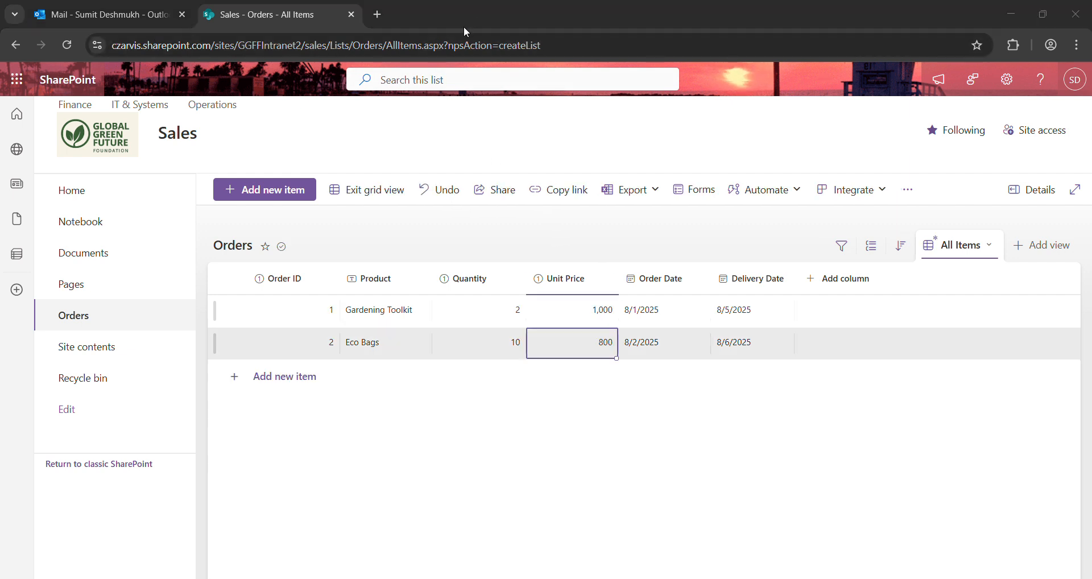
{"action": "left_click", "coordinate": [60, 46]}
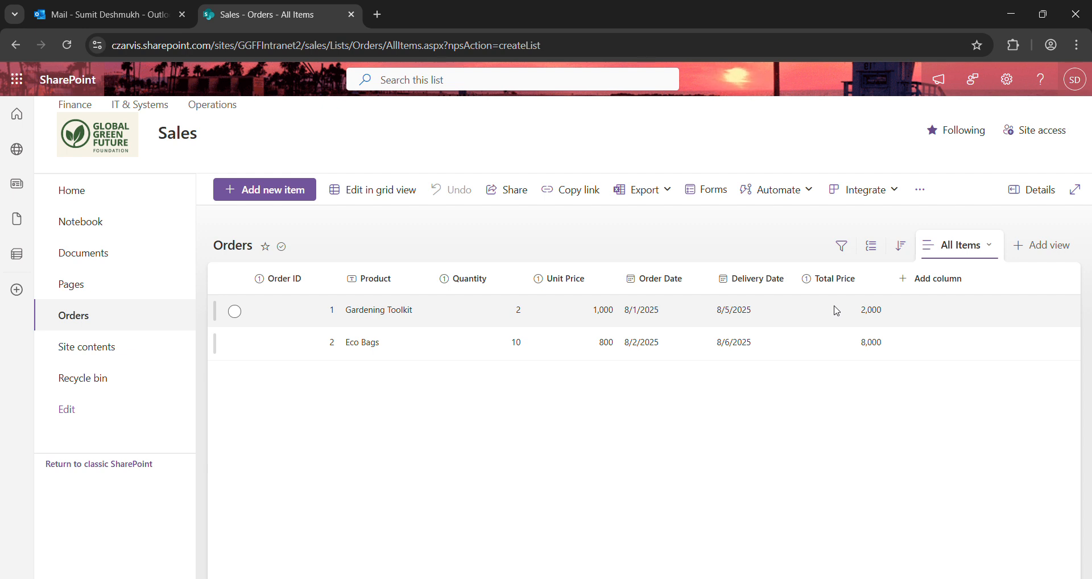
Start another new column in the Orders list, beyond Total Price, using the full set of column types.
{"action": "left_click", "coordinate": [920, 286]}
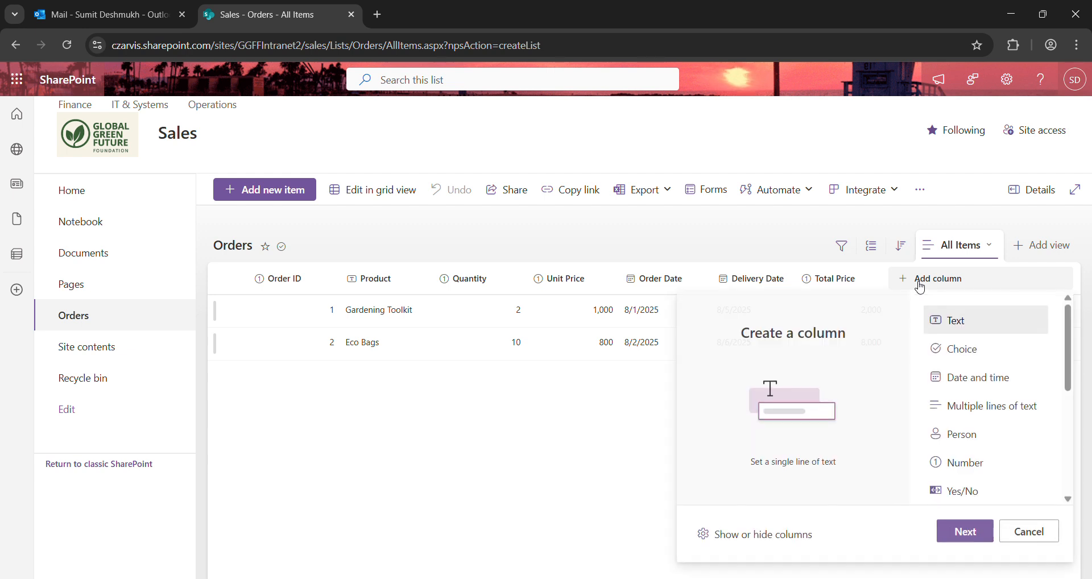
{"action": "scroll", "coordinate": [978, 425], "scroll_direction": "down", "scroll_amount": 5}
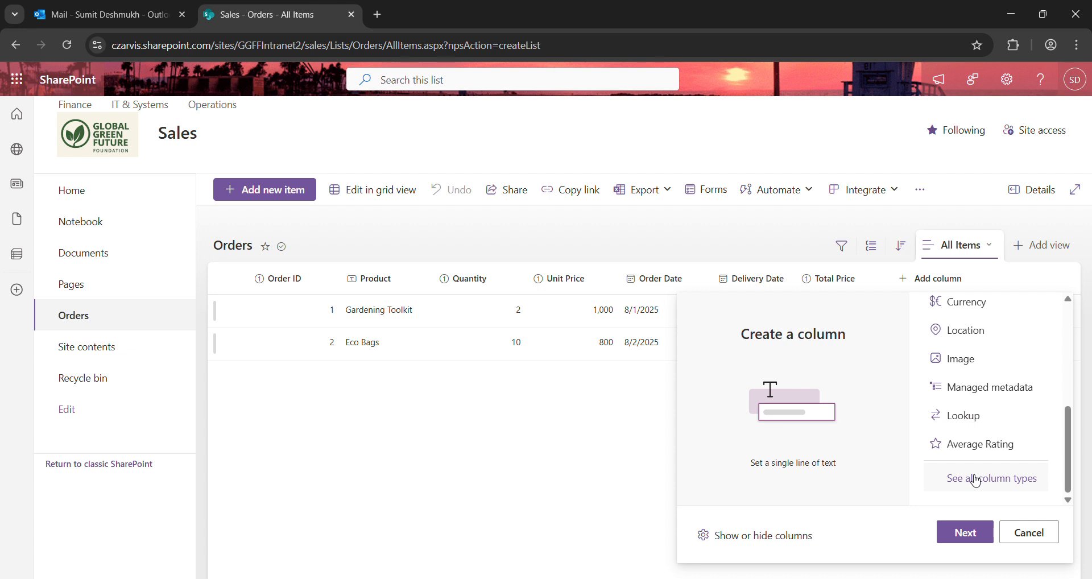
{"action": "left_click", "coordinate": [967, 532]}
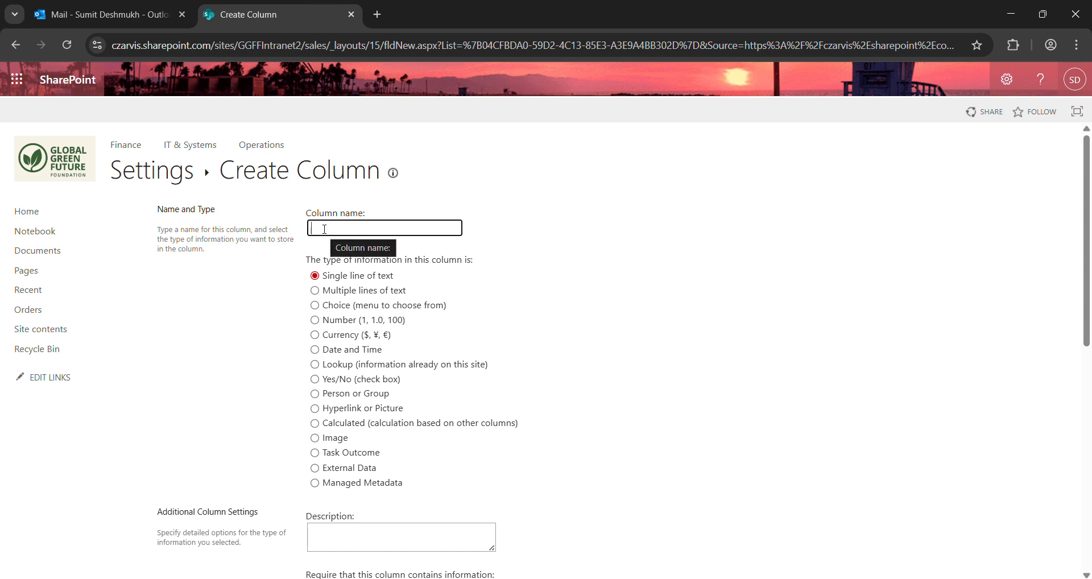
Name the column "Delivery Days" and make it a Calculated column based on other columns.
{"action": "type", "text": "Delivs"}
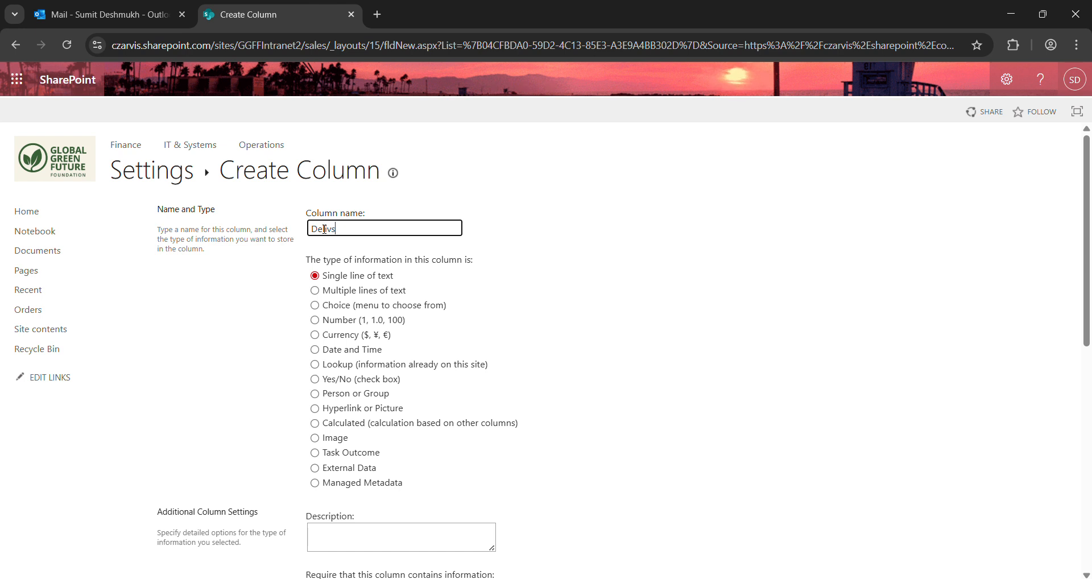
{"action": "type", "text": "a"}
{"action": "type", "text": "ry"}
{"action": "key", "text": "BackSpace"}
{"action": "key", "text": "BackSpace"}
{"action": "key", "text": "BackSpace"}
{"action": "key", "text": "BackSpace"}
{"action": "type", "text": "ery Days"}
{"action": "scroll", "coordinate": [442, 333], "scroll_direction": "down", "scroll_amount": 1}
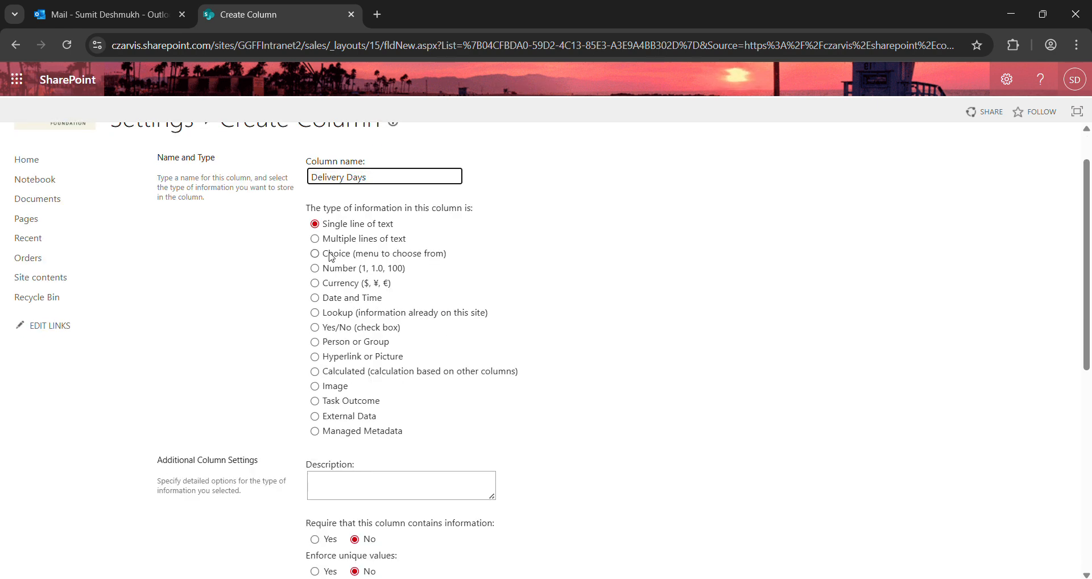
{"action": "left_click", "coordinate": [315, 372]}
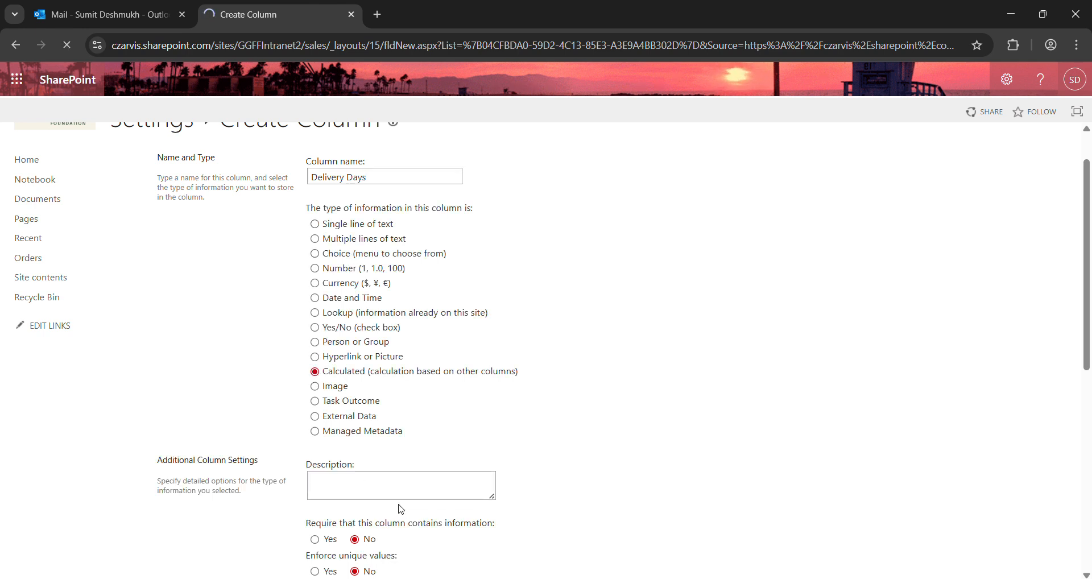
Build the Delivery Days formula =[Delivery Date]-[Order Date] from the list's available columns.
{"action": "scroll", "coordinate": [400, 506], "scroll_direction": "down", "scroll_amount": 2}
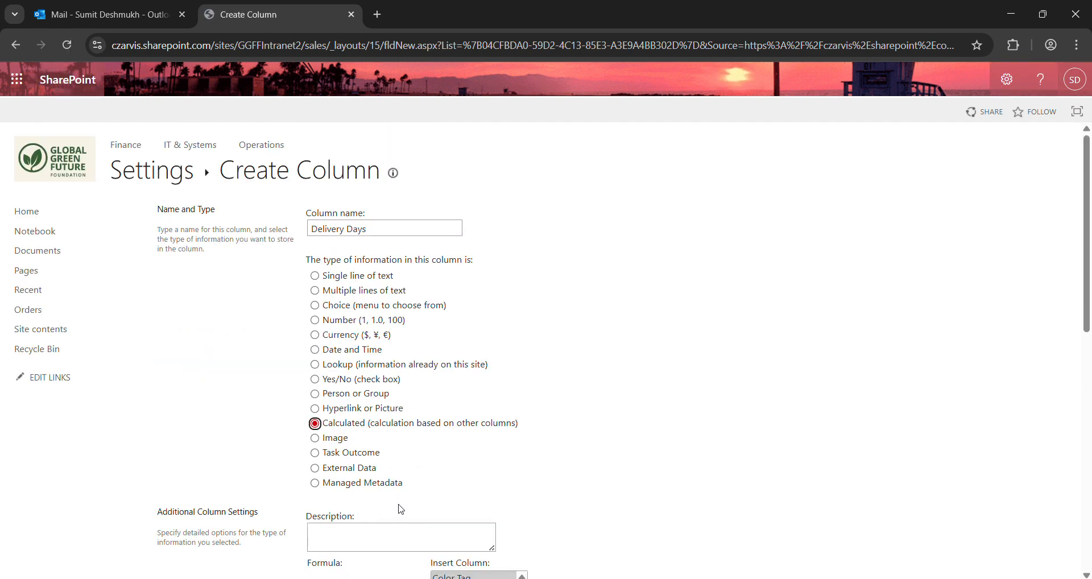
{"action": "scroll", "coordinate": [400, 504], "scroll_direction": "down", "scroll_amount": 3}
{"action": "scroll", "coordinate": [400, 504], "scroll_direction": "down", "scroll_amount": 1}
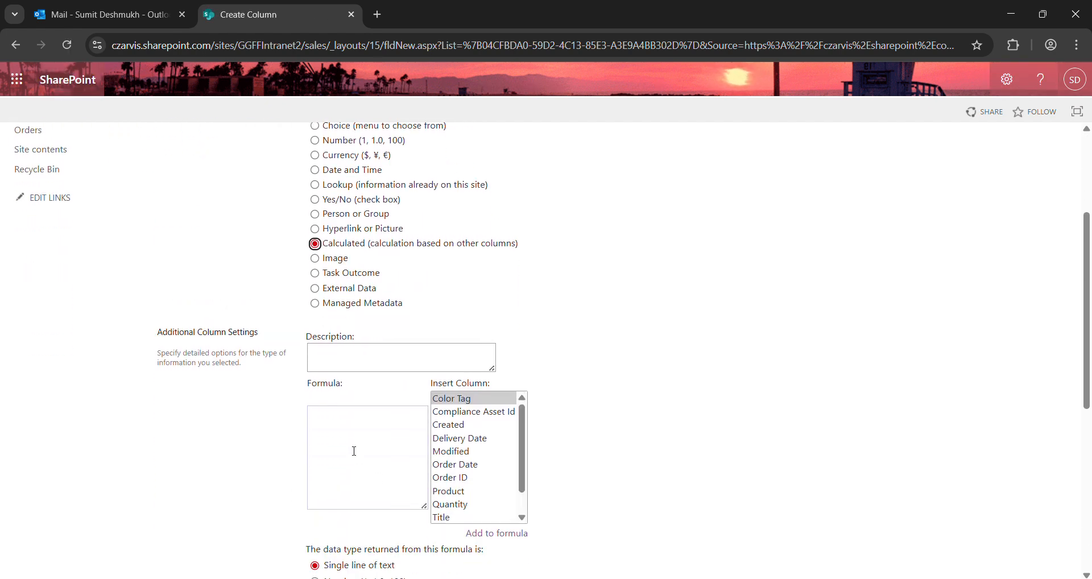
{"action": "left_click", "coordinate": [355, 432]}
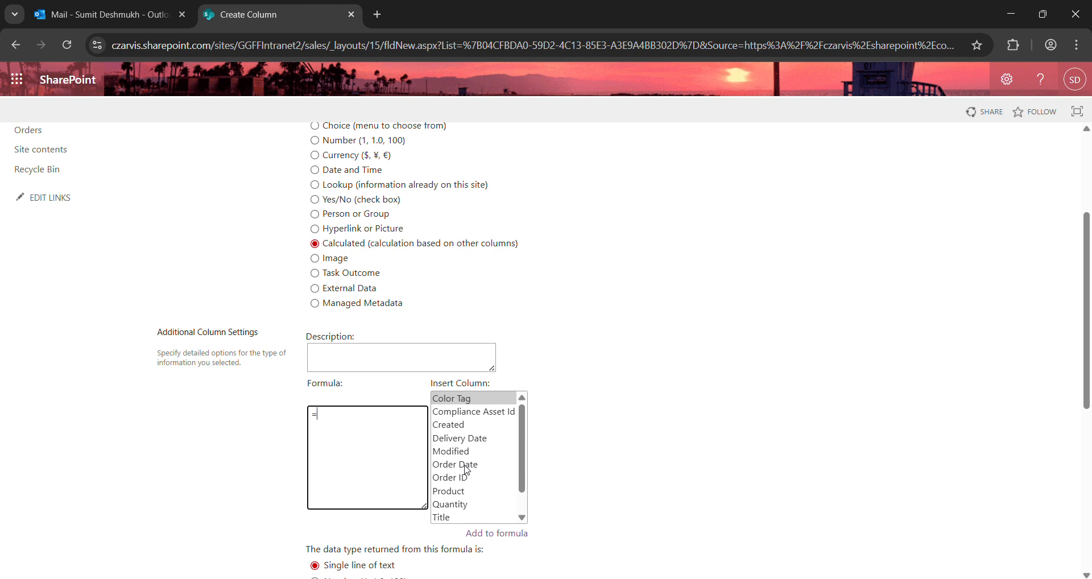
{"action": "left_click", "coordinate": [464, 440]}
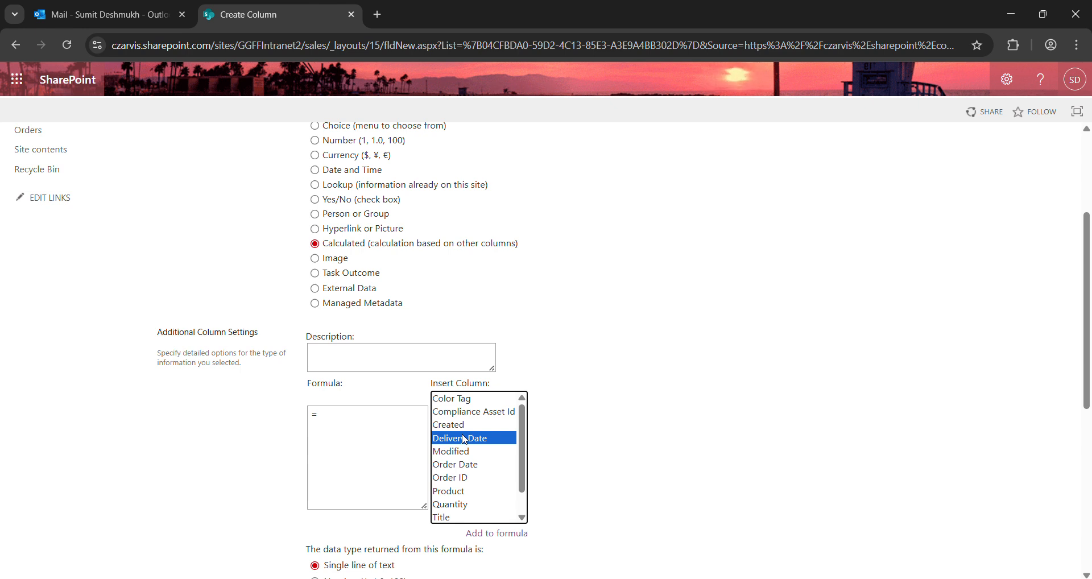
{"action": "double_click", "coordinate": [452, 439]}
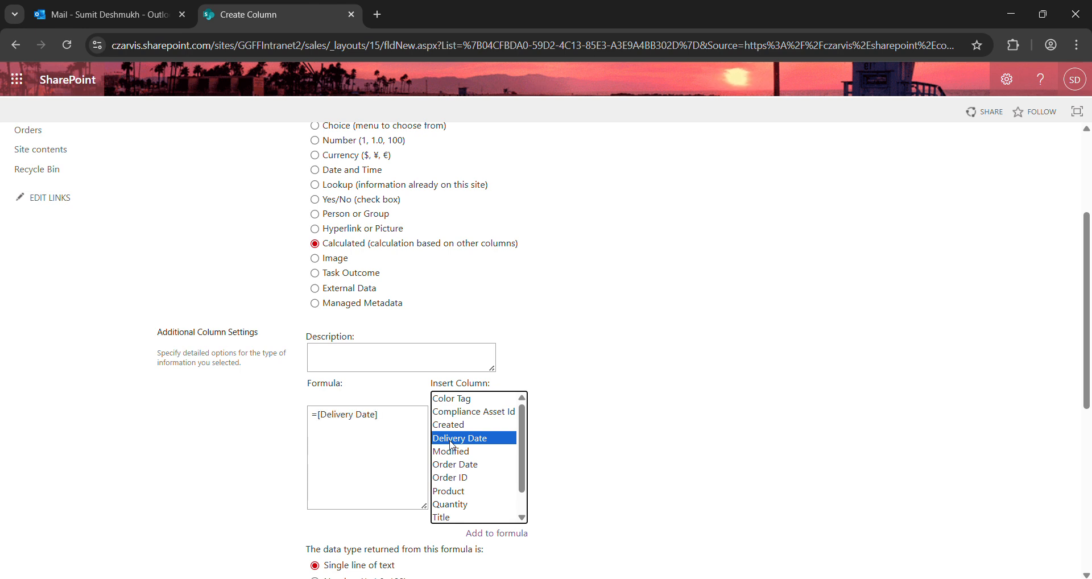
{"action": "left_click", "coordinate": [386, 421]}
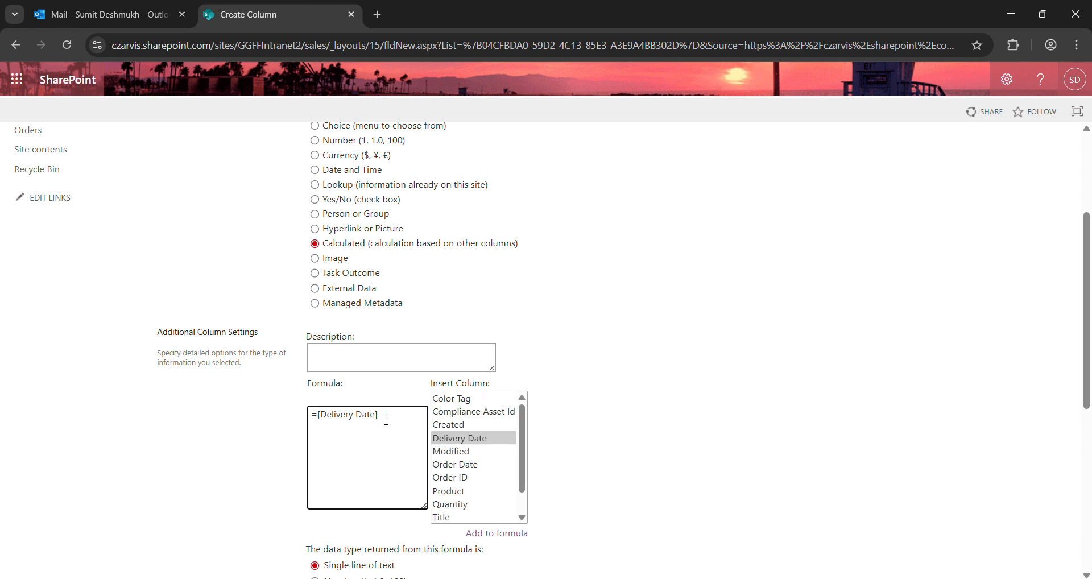
{"action": "left_click", "coordinate": [454, 465]}
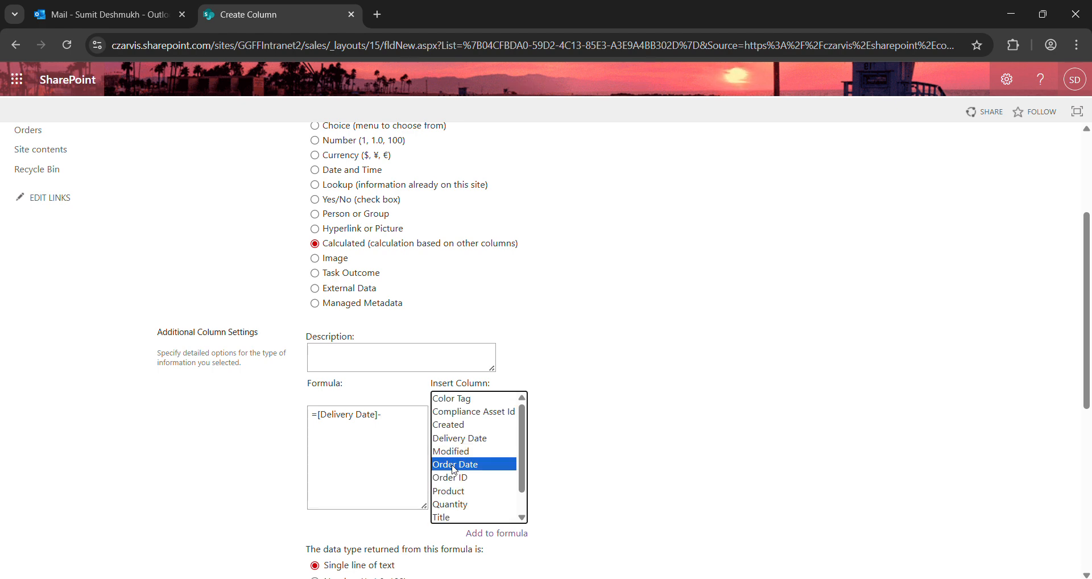
{"action": "double_click", "coordinate": [454, 466]}
Set the Delivery Days formula to return a Number, create the column and reload the Orders list.
{"action": "scroll", "coordinate": [354, 463], "scroll_direction": "down", "scroll_amount": 4}
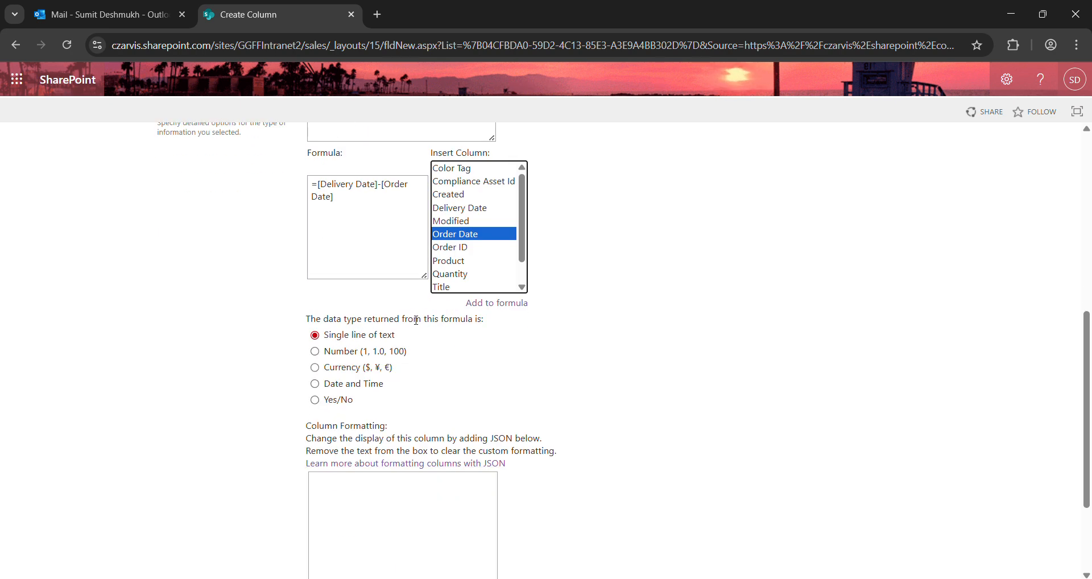
{"action": "left_click", "coordinate": [316, 352]}
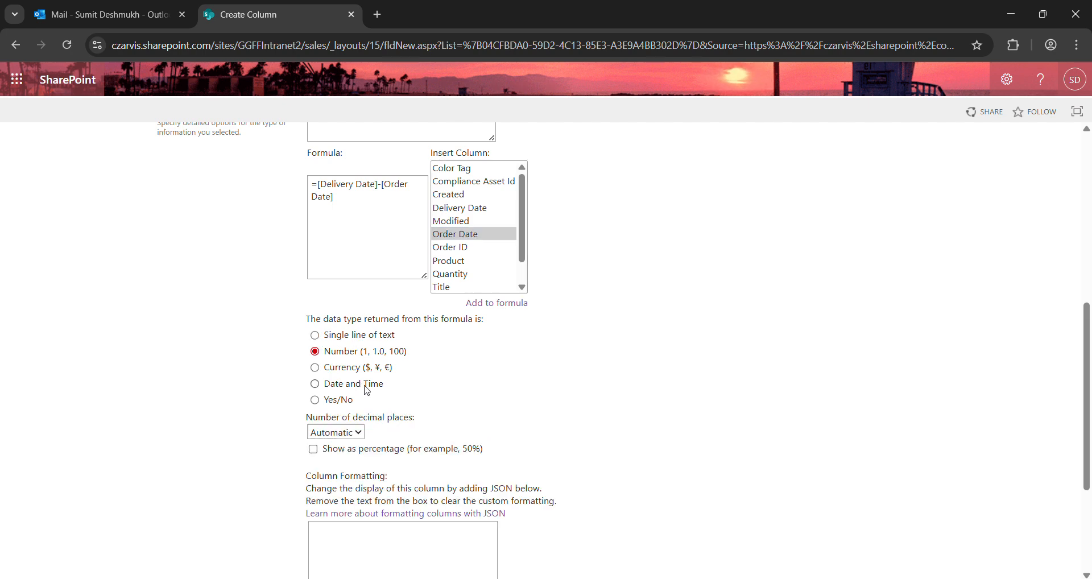
{"action": "scroll", "coordinate": [399, 415], "scroll_direction": "down", "scroll_amount": 2}
{"action": "scroll", "coordinate": [400, 415], "scroll_direction": "down", "scroll_amount": 3}
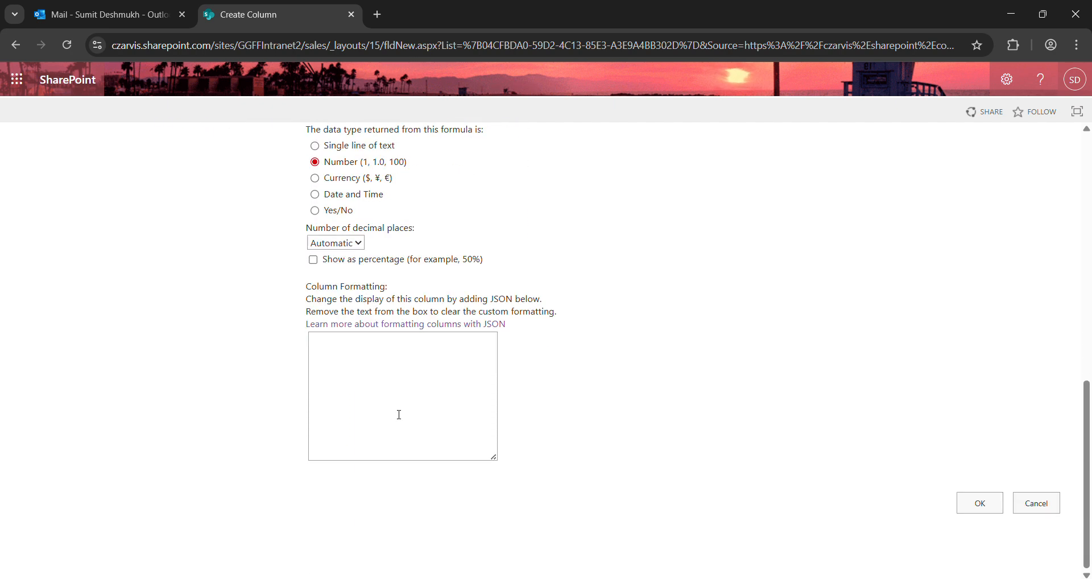
{"action": "left_click", "coordinate": [998, 507]}
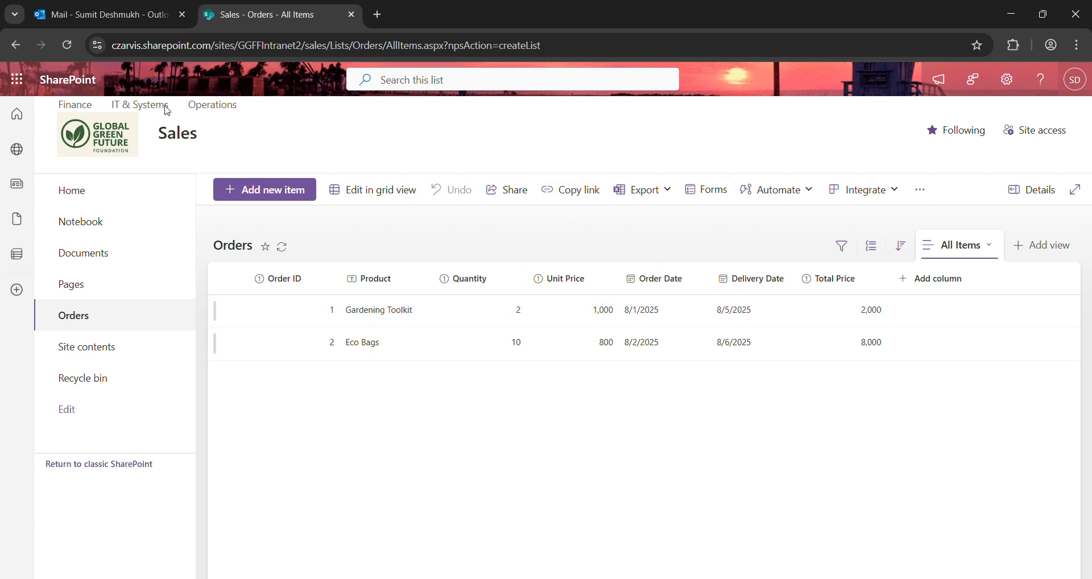
{"action": "left_click", "coordinate": [73, 45]}
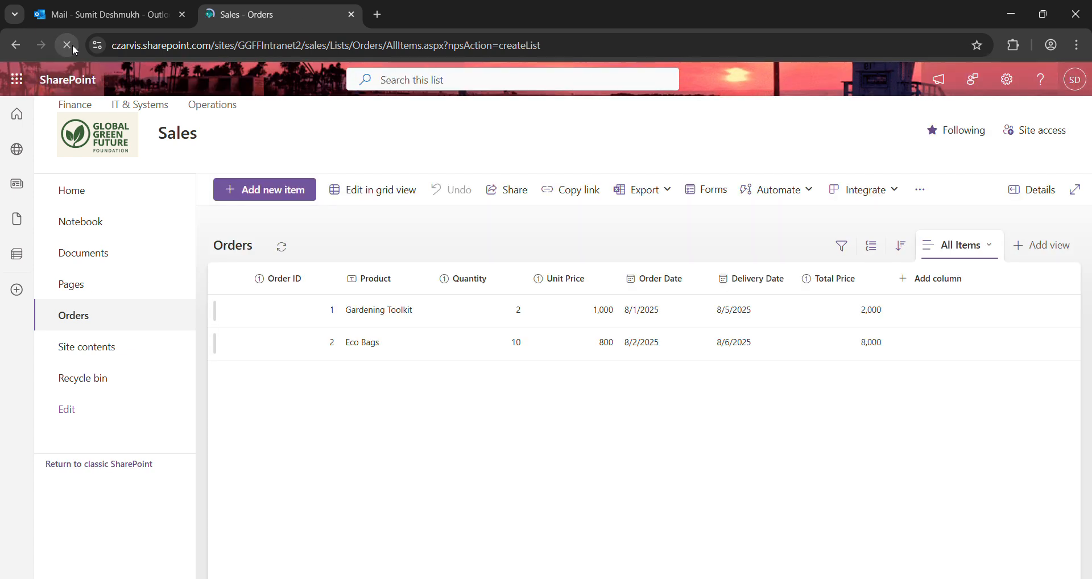